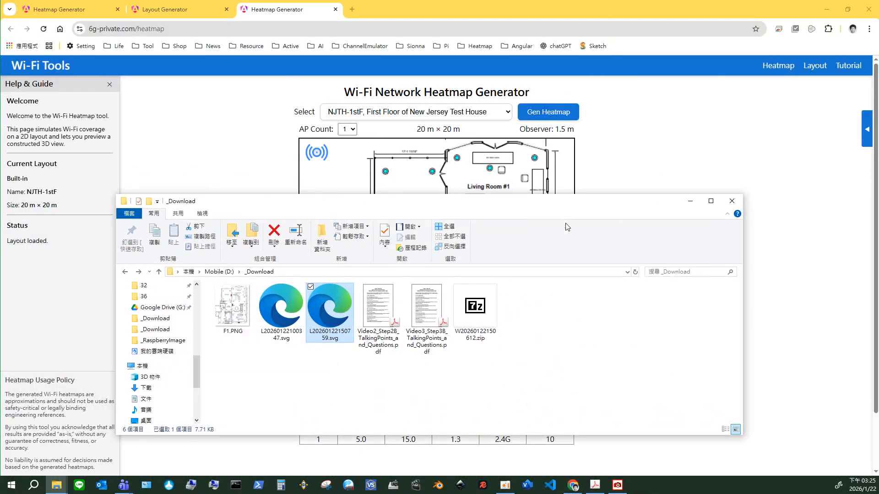
Open L20260122150759.svg from the _Download folder in Inkscape to inspect the layout, and close Inkscape again.
right_click(336, 314)
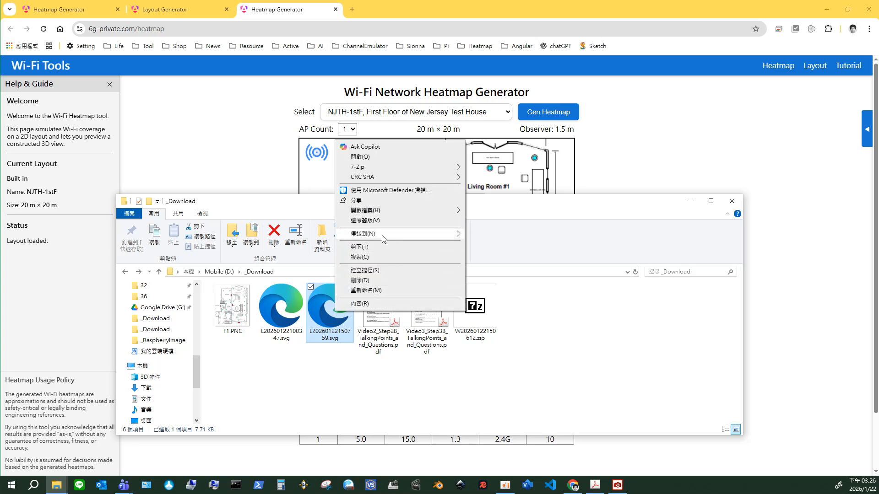
mouse_move(387, 211)
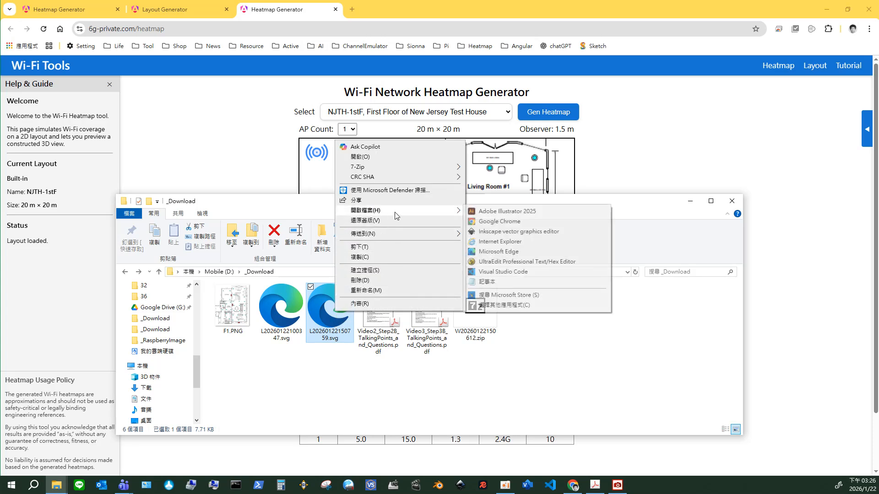
left_click(515, 232)
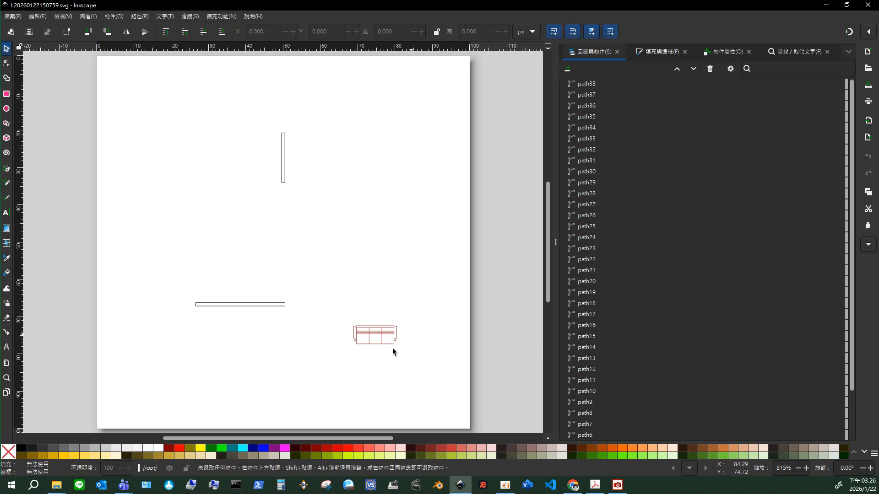
left_click(867, 8)
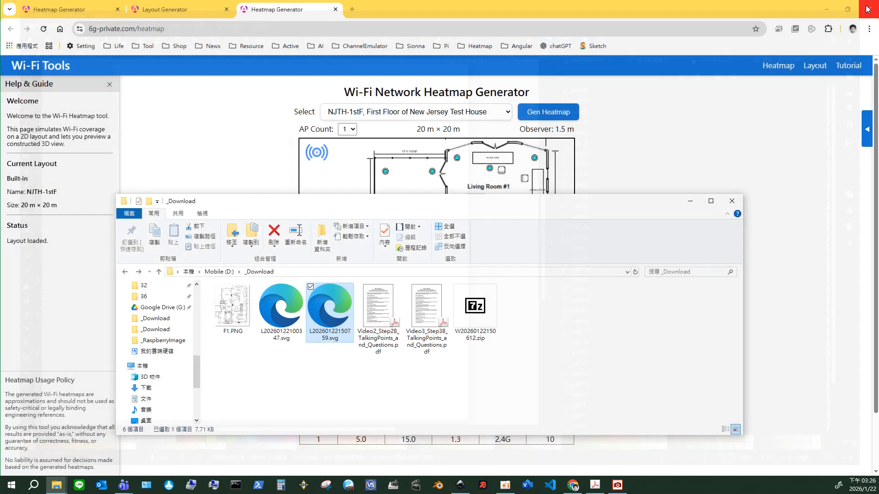
Load L20260122150759.svg from the _Download folder into the heatmap generator as the customized layout.
left_click_drag(494, 155, 509, 248)
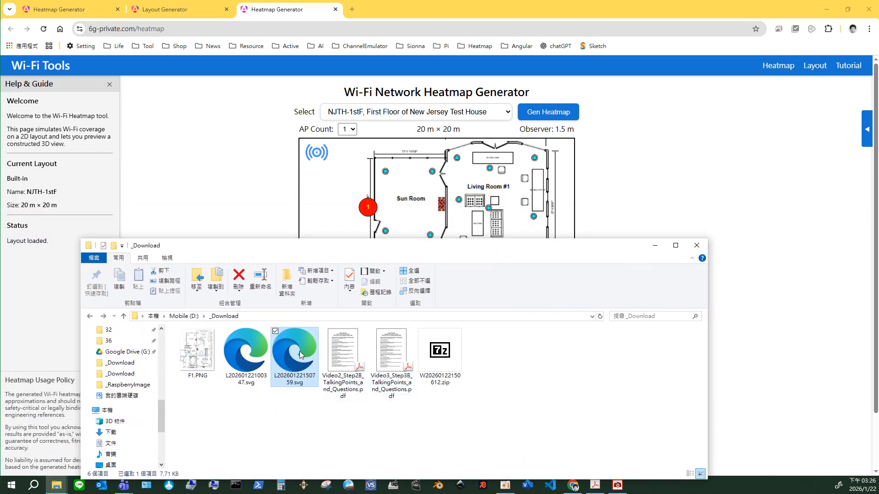
left_click_drag(300, 355, 435, 204)
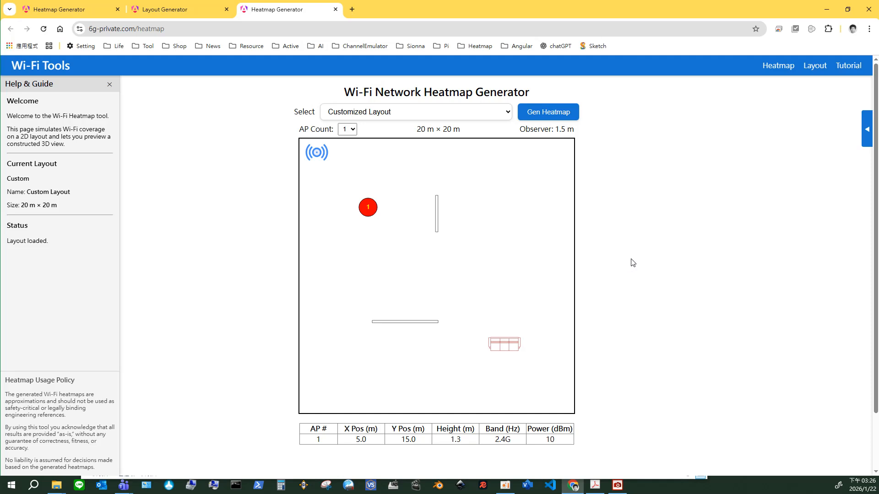
Try an AP count of 9 and reduce it to 2.
left_click(353, 130)
left_click(350, 231)
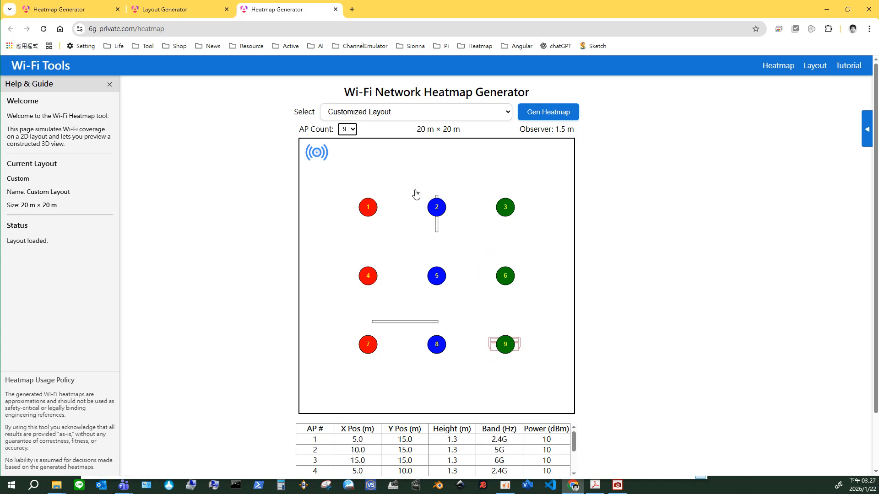
left_click(351, 130)
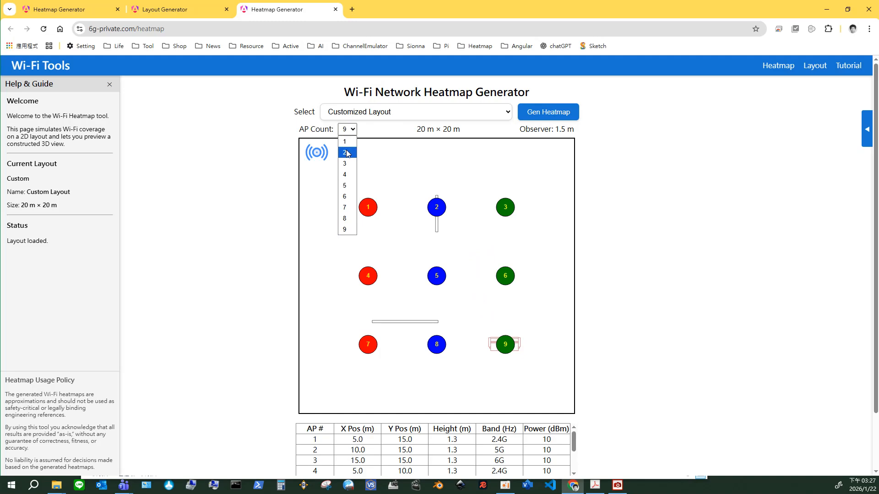
left_click(347, 153)
Move AP 1 to about X 14.8 m, Y 15.8 m and AP 2 to about X 10.2 m, Y 2.8 m.
left_click_drag(441, 210, 489, 303)
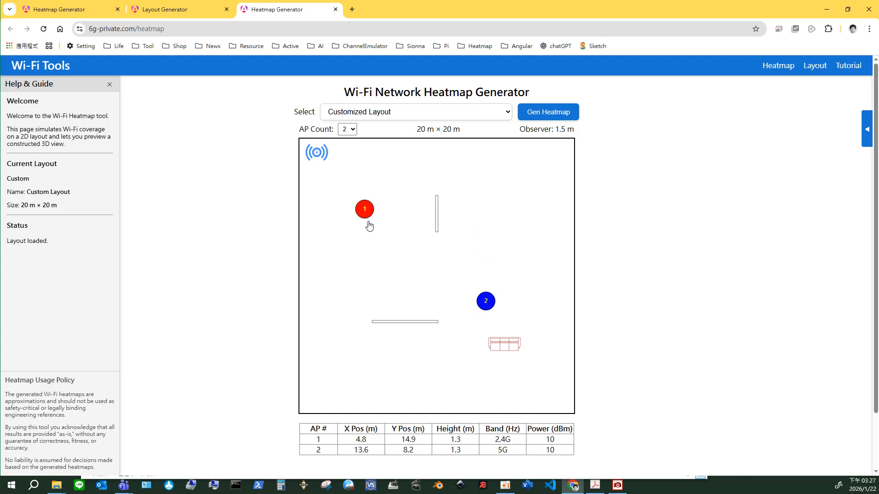
left_click_drag(369, 214, 383, 258)
left_click_drag(480, 311, 438, 377)
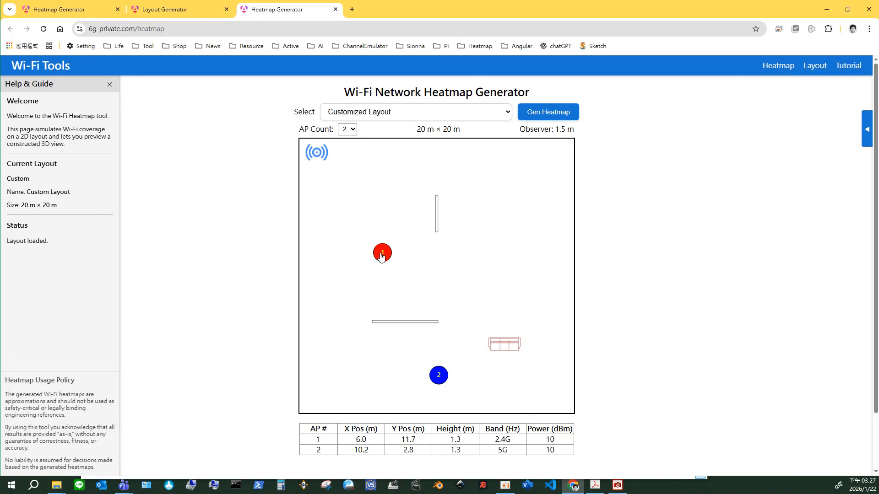
left_click_drag(383, 256, 503, 200)
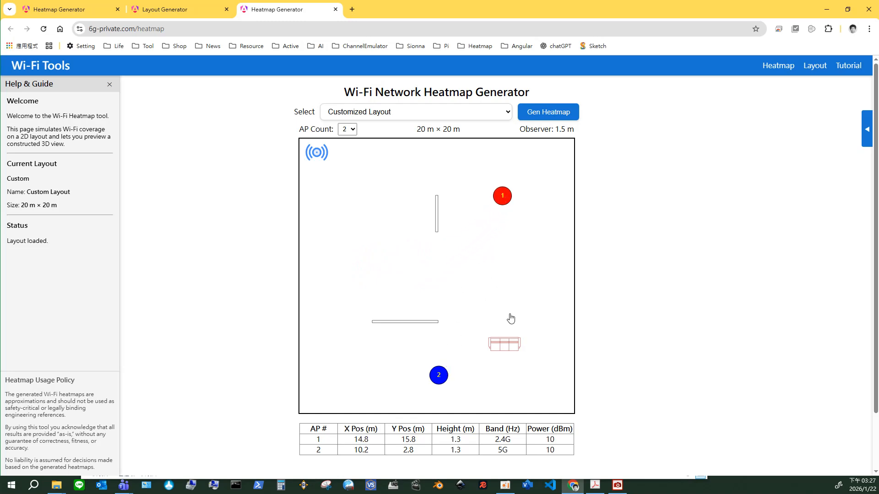
Set AP 1's height to 2.3 m and its band to 5G, placing it at about X 15.6 m, Y 15.7 m.
left_click(506, 199)
scroll(508, 203, "down", 2)
scroll(509, 204, "down", 1)
scroll(507, 203, "down", 1)
scroll(505, 205, "up", 2)
scroll(507, 206, "up", 1)
scroll(506, 198, "up", 3)
left_click(513, 202)
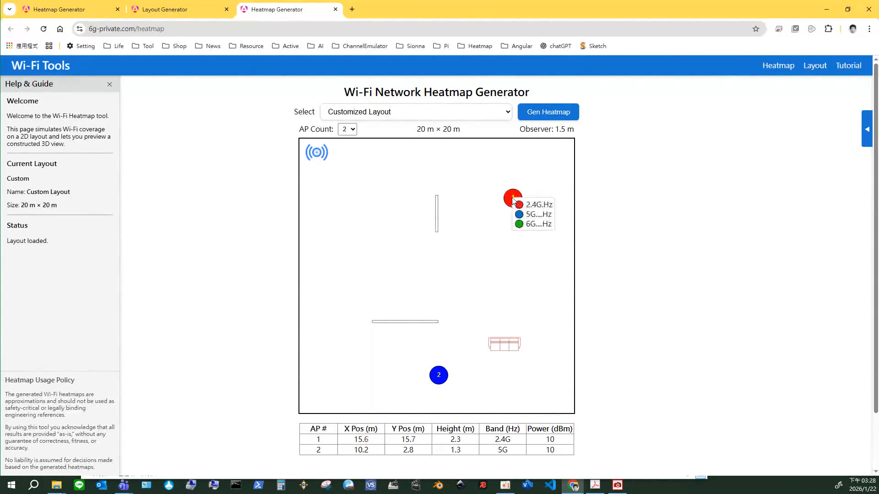
left_click(537, 215)
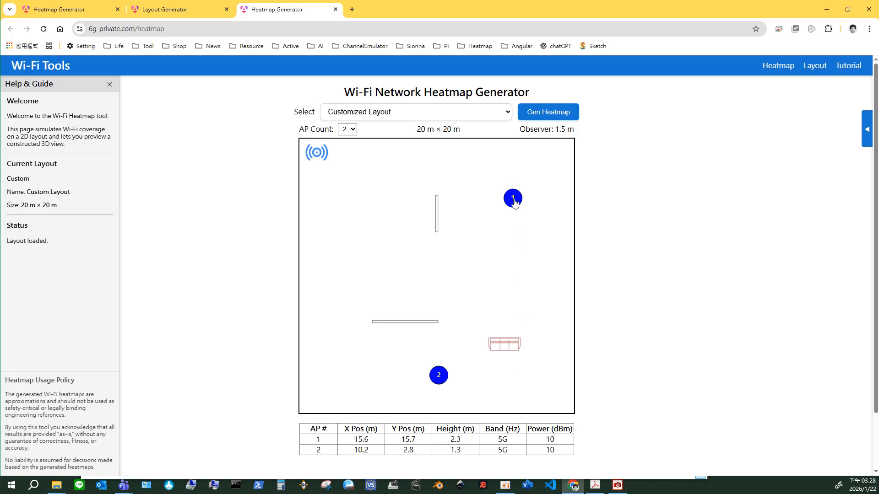
Set AP 1's power to 18 dBm and height to 1.9 m, shifting it to about X 15.9 m, Y 15.2 m.
left_click_drag(514, 202, 516, 203)
scroll(515, 202, "up", 2)
left_click_drag(515, 203, 519, 208)
scroll(515, 203, "down", 4)
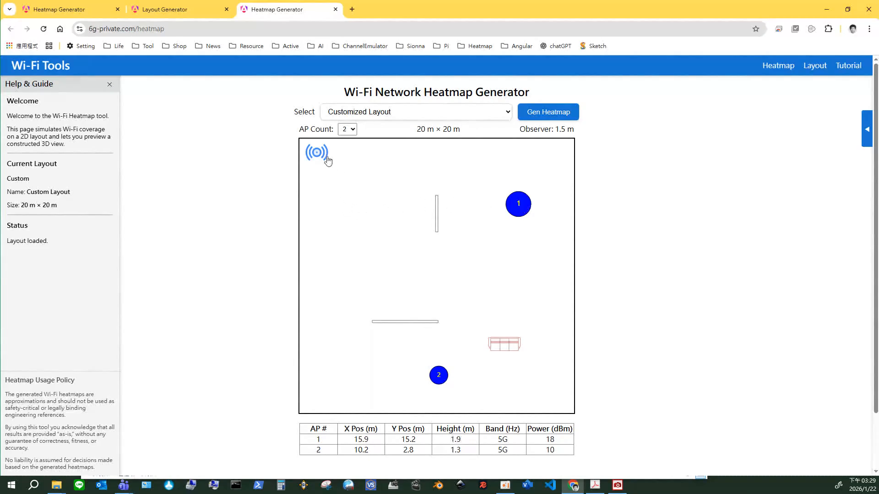
Set the observer height to 3.0 m.
scroll(322, 157, "up", 3)
scroll(323, 155, "down", 2)
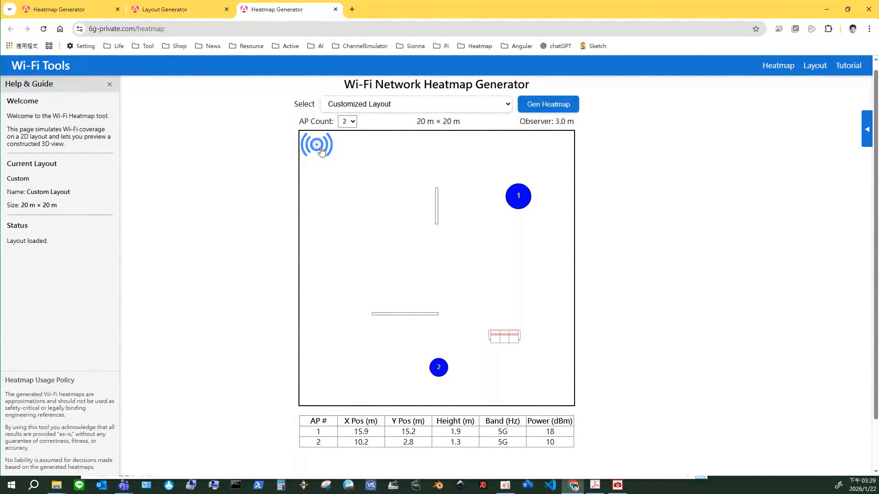
scroll(322, 152, "down", 10)
scroll(322, 152, "up", 10)
scroll(321, 147, "down", 20)
scroll(321, 148, "up", 20)
scroll(647, 249, "up", 1)
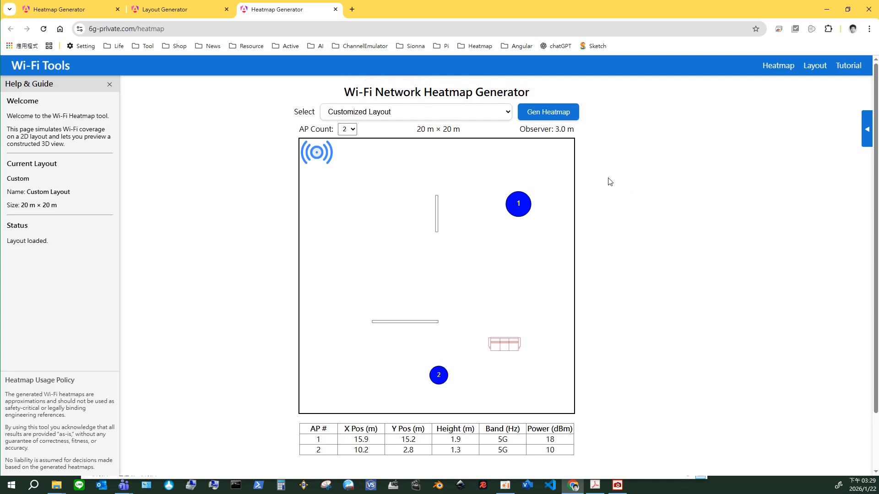
Switch AP 1 to 6G at about X 16.1 m, Y 14.9 m, and move AP 2 to about X 5.8 m, Y 5.0 m.
left_click_drag(519, 213, 521, 218)
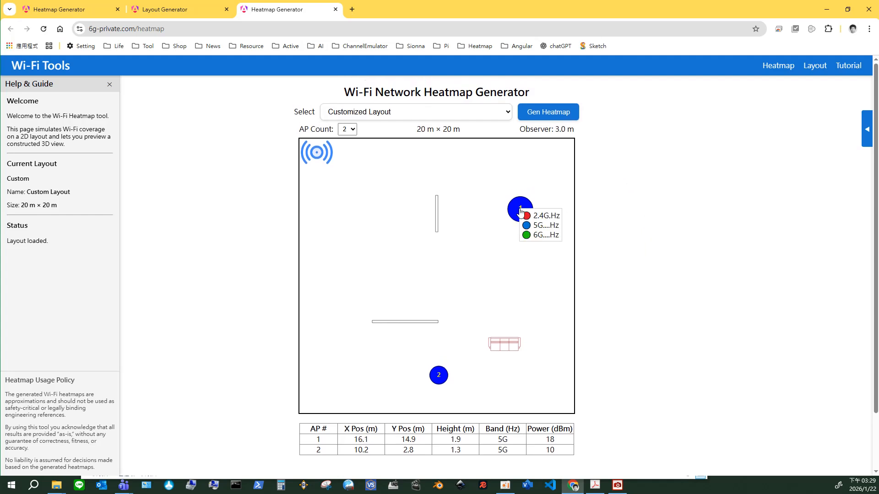
left_click(537, 236)
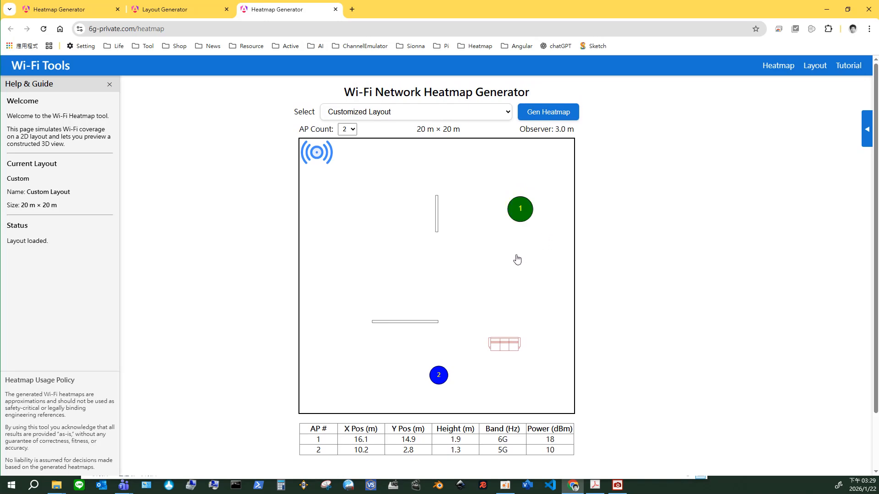
left_click_drag(439, 376, 379, 344)
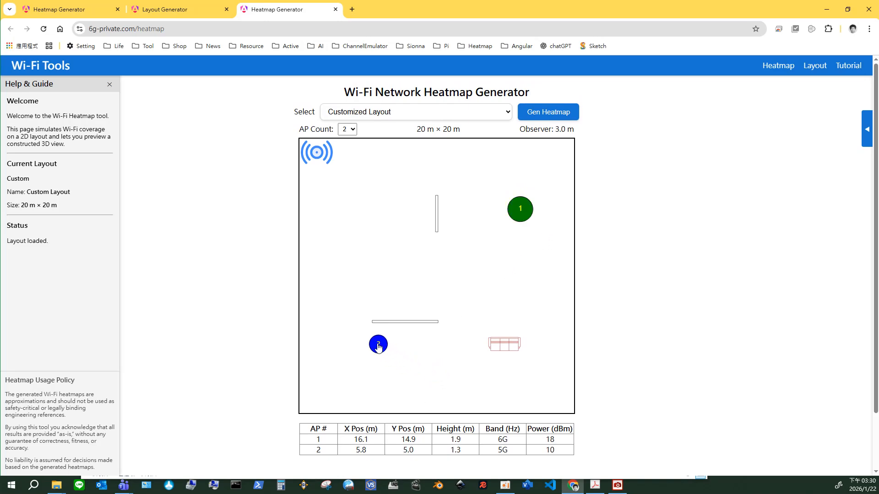
Generate the heatmap and save its image as a PNG in the _Download folder under the suggested name.
left_click(550, 118)
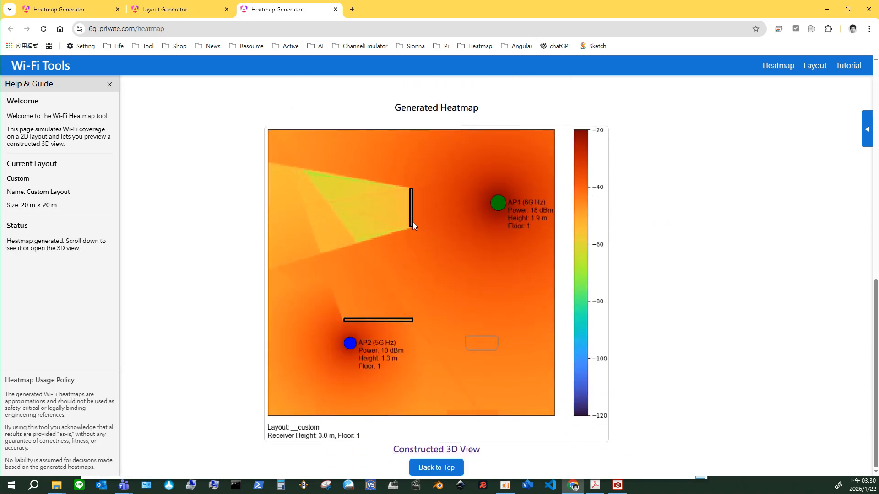
right_click(458, 275)
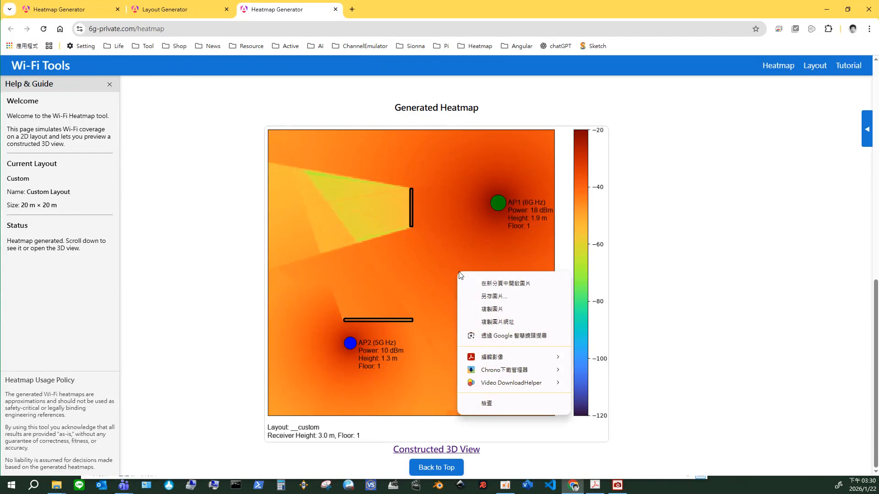
left_click(485, 296)
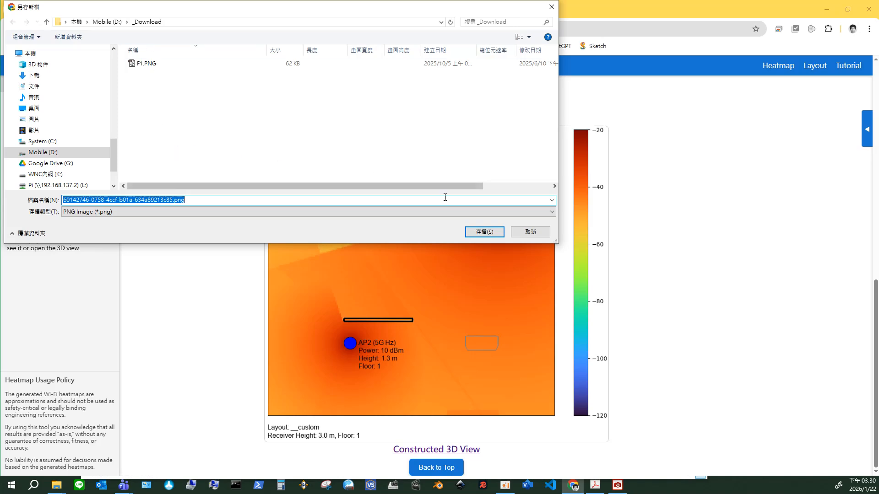
left_click(476, 233)
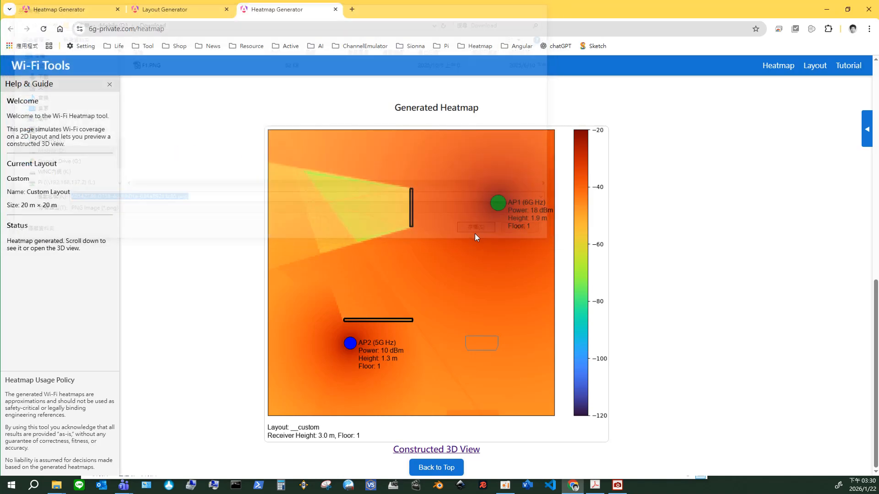
Open the saved heatmap PNG from the _Download folder in the image viewer, check it, and close the viewer.
key("alt+Tab")
left_click(478, 350)
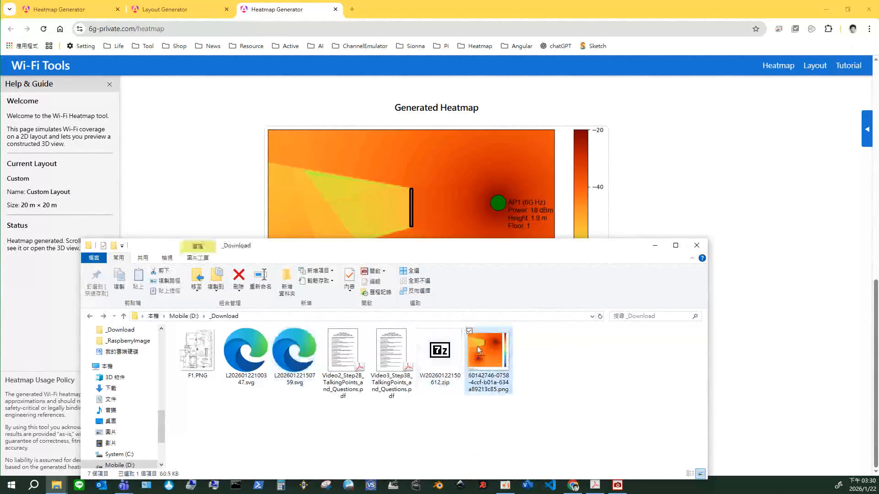
left_click_drag(488, 246, 437, 177)
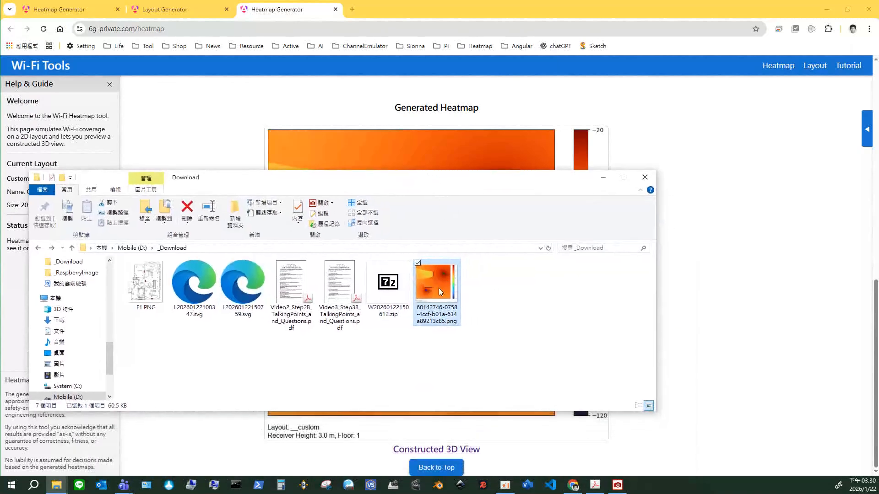
double_click(438, 289)
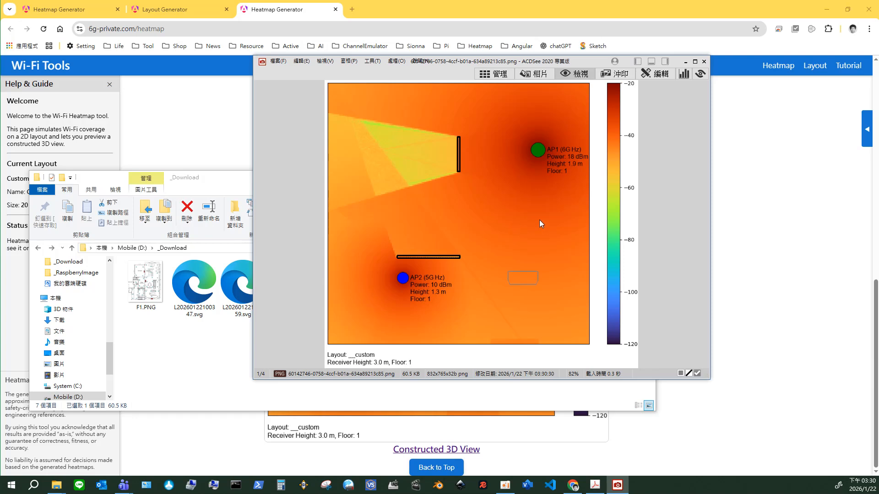
left_click(705, 63)
Open the constructed 3D view of the layout and examine the two walls and the sofa from several angles.
left_click(452, 460)
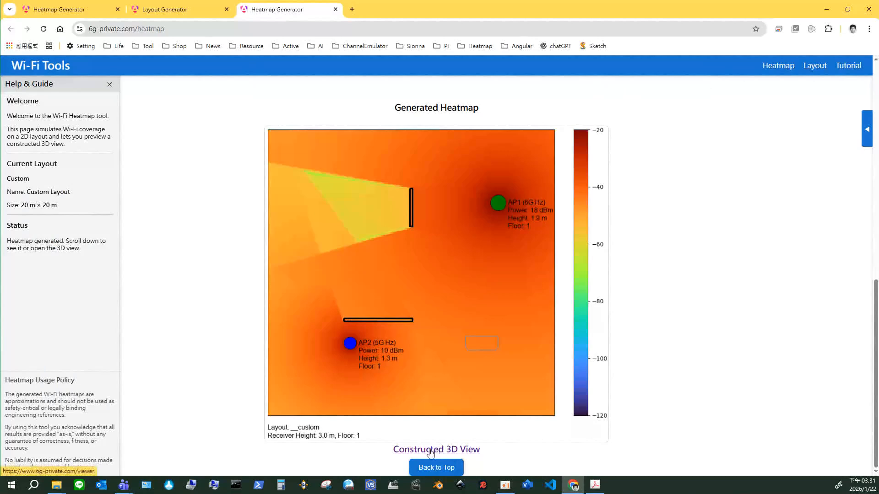
left_click(431, 452)
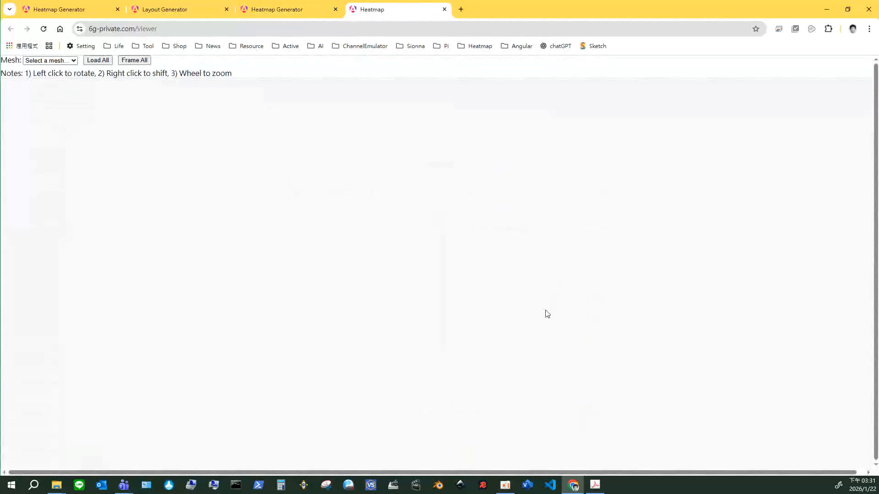
left_click_drag(453, 364, 437, 334)
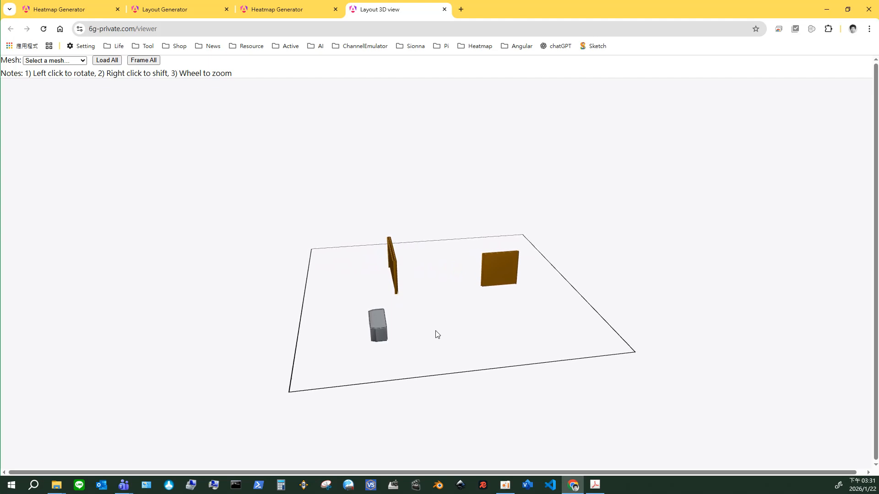
scroll(434, 344, "up", 5)
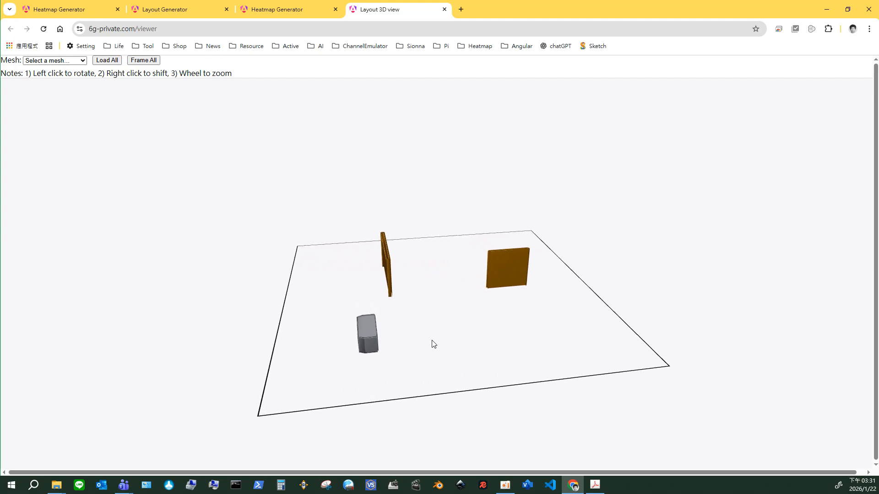
left_click_drag(433, 345, 496, 393)
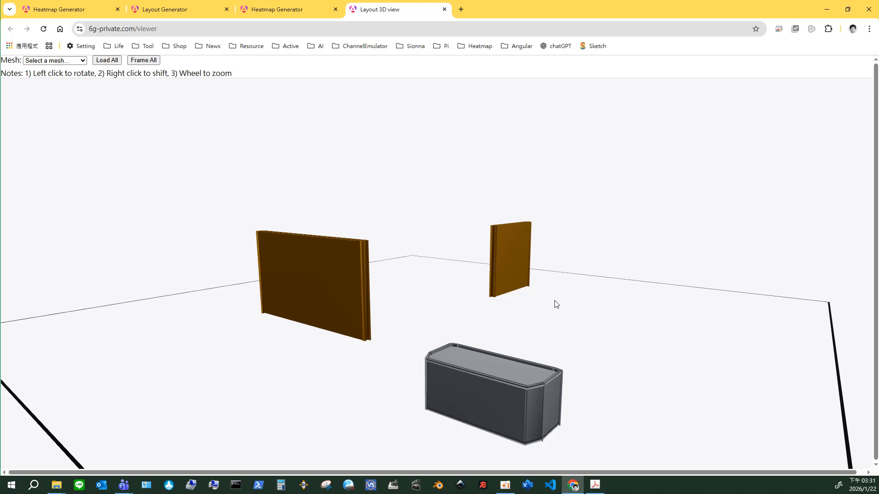
left_click_drag(551, 327, 384, 315)
left_click_drag(432, 275, 478, 318)
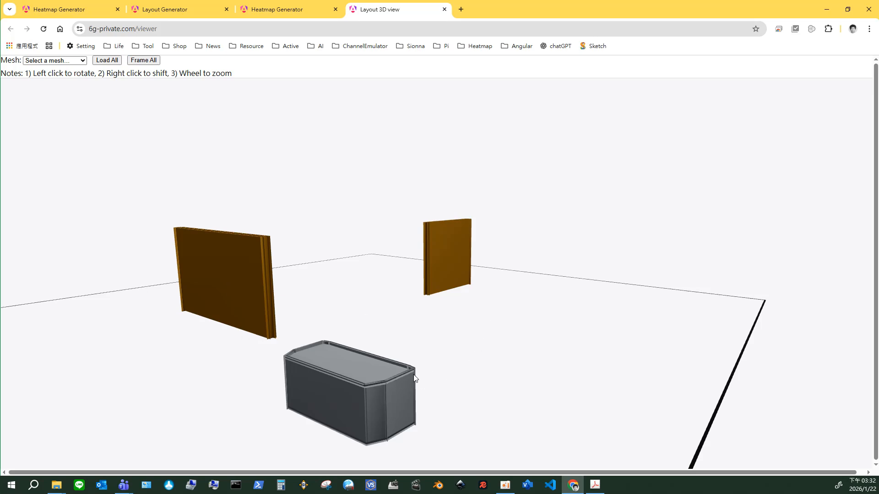
left_click_drag(505, 386, 572, 400)
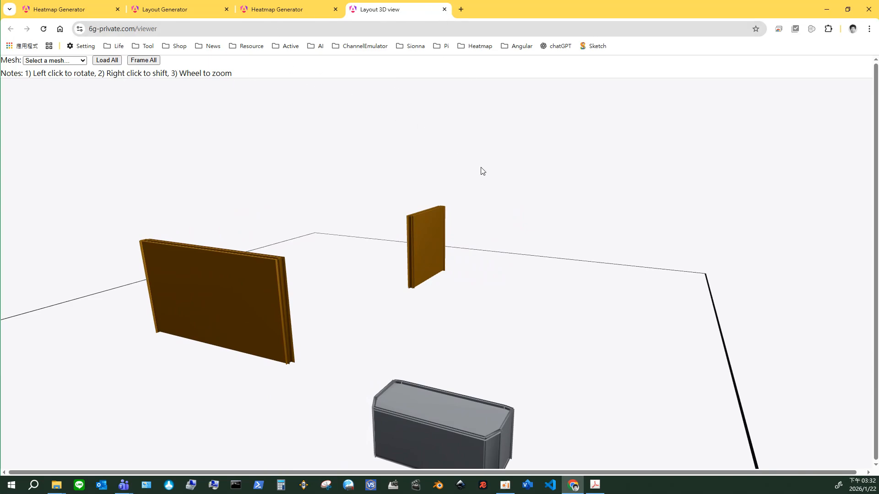
Return to the customized layout and AP table on the heatmap generator page.
left_click(293, 9)
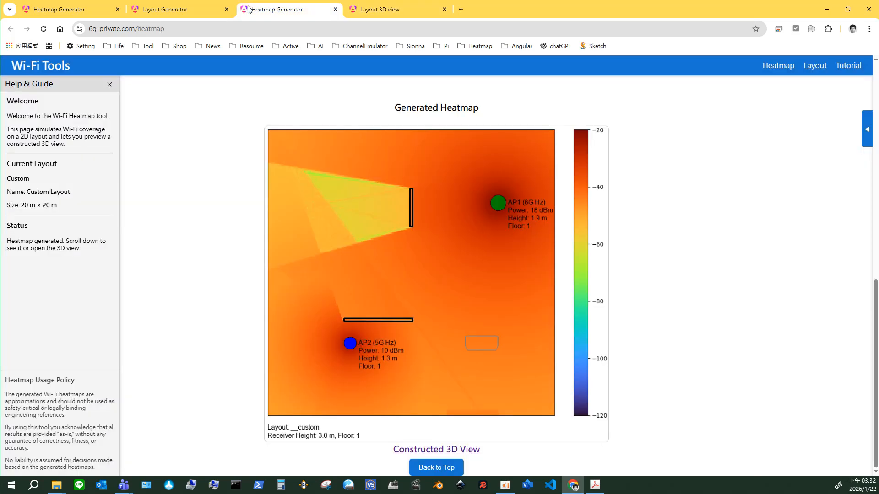
scroll(680, 188, "up", 10)
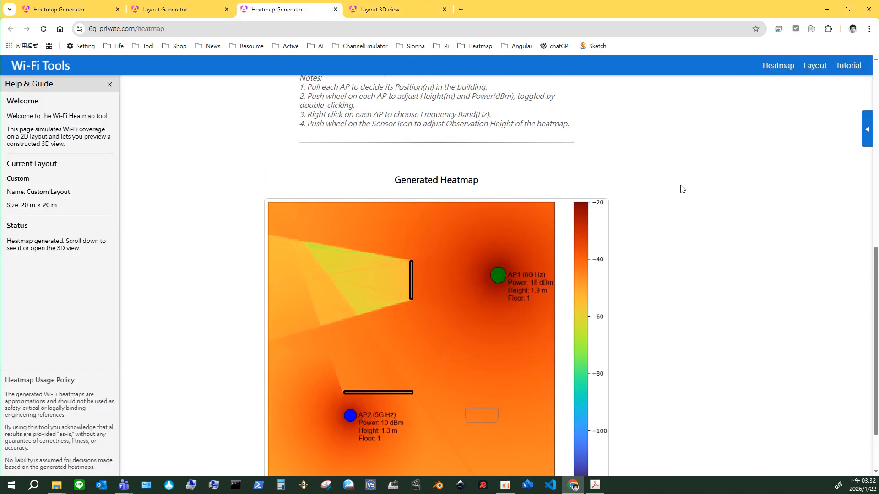
Reload the heatmap generator to its built-in NJTH-1stF layout and generate the heatmap with the single default access point.
left_click(43, 29)
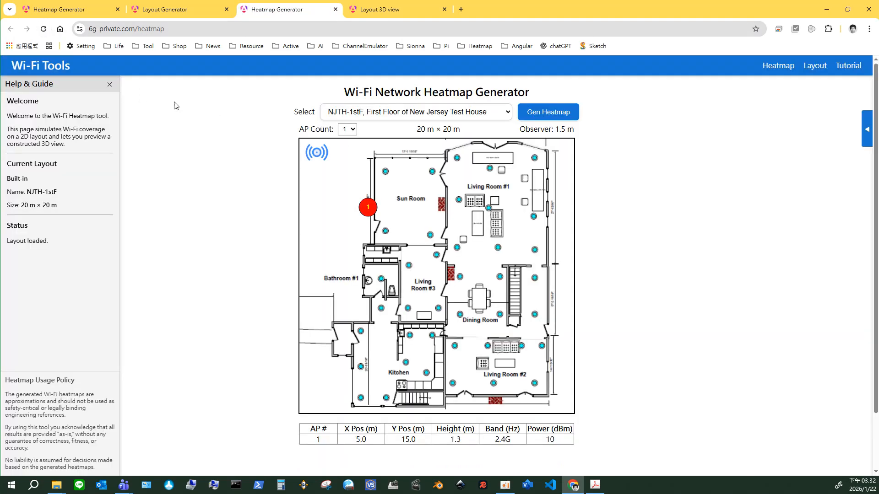
left_click(542, 114)
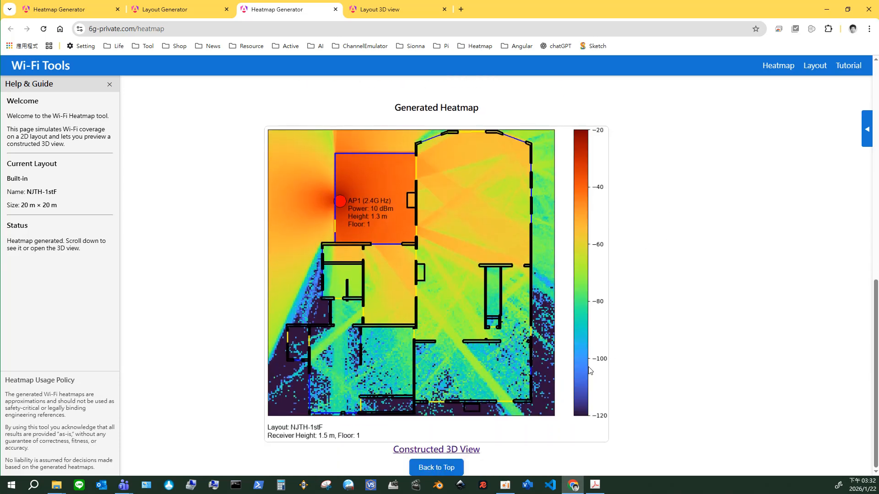
Open the constructed 3D view of the NJTH-1stF layout and examine the walls, doors and windows from several angles.
left_click(414, 450)
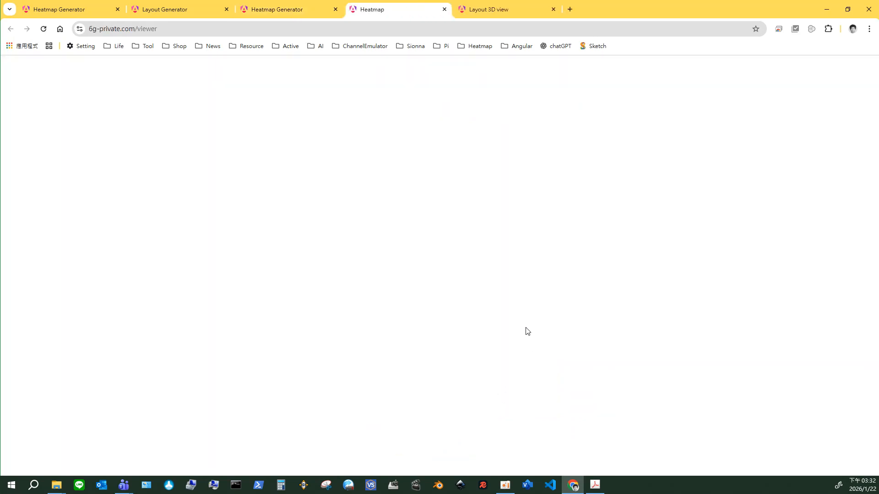
left_click_drag(470, 324, 211, 313)
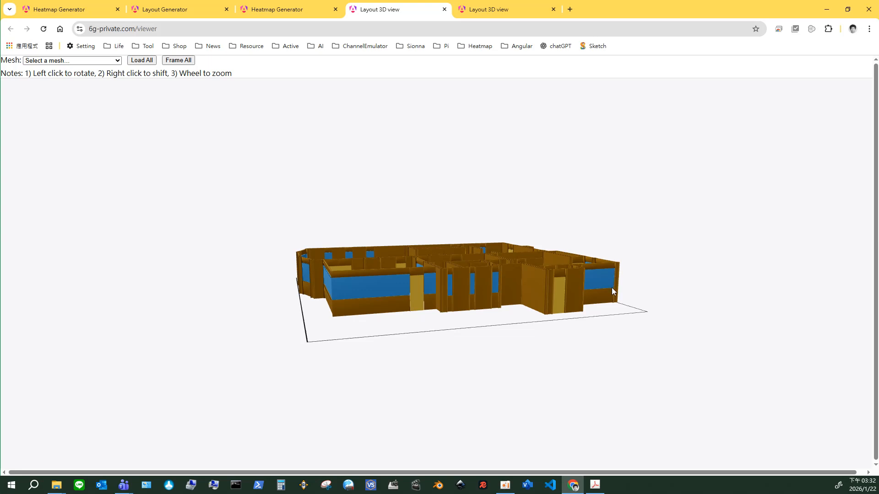
left_click_drag(612, 291, 465, 302)
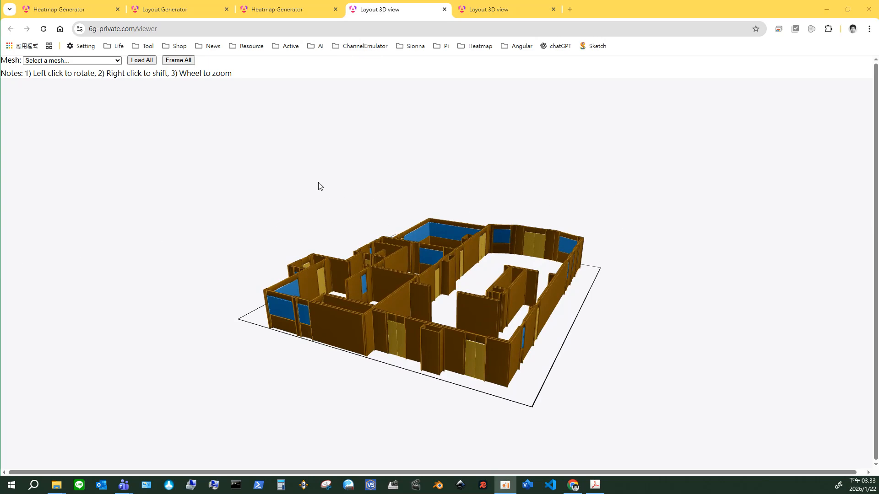
left_click_drag(258, 198, 302, 212)
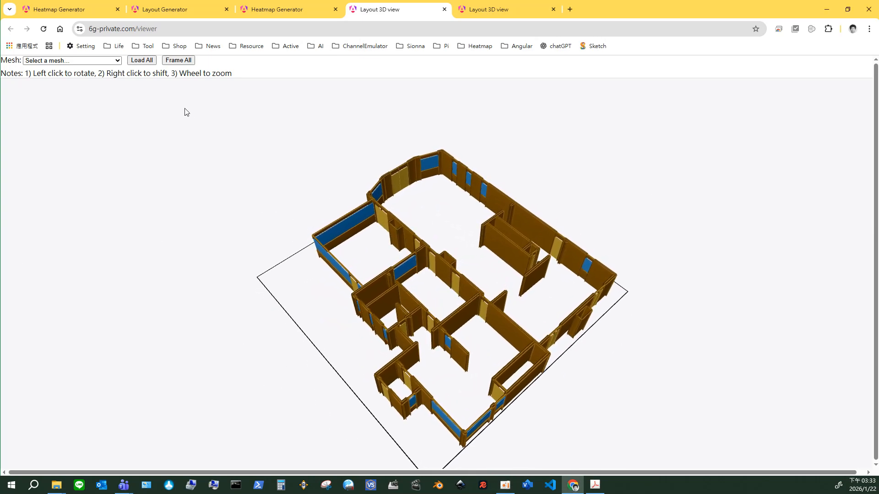
Close the Layout Generator page and review the NJTH-1stF layout, AP table and notes on the first heatmap generator page.
left_click(155, 10)
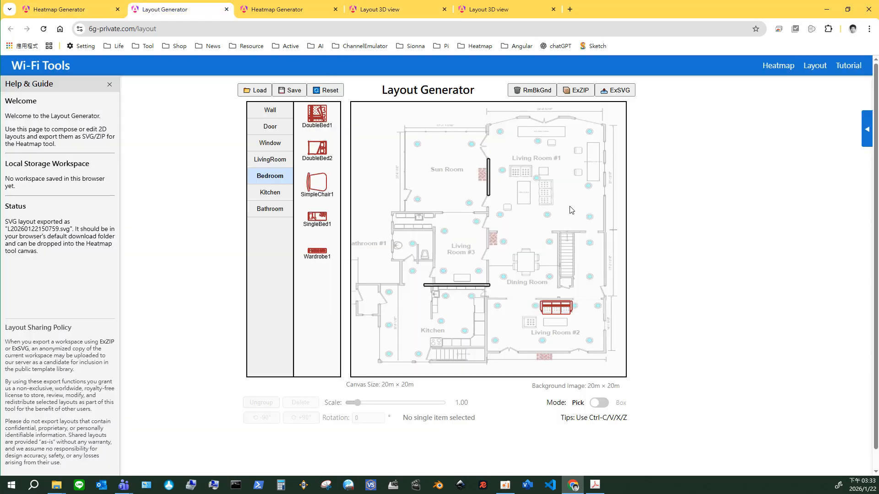
left_click(226, 9)
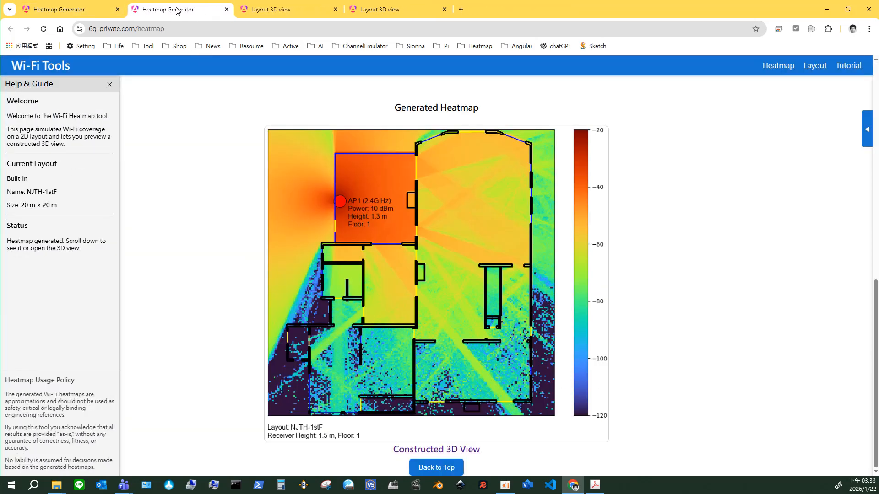
left_click(64, 10)
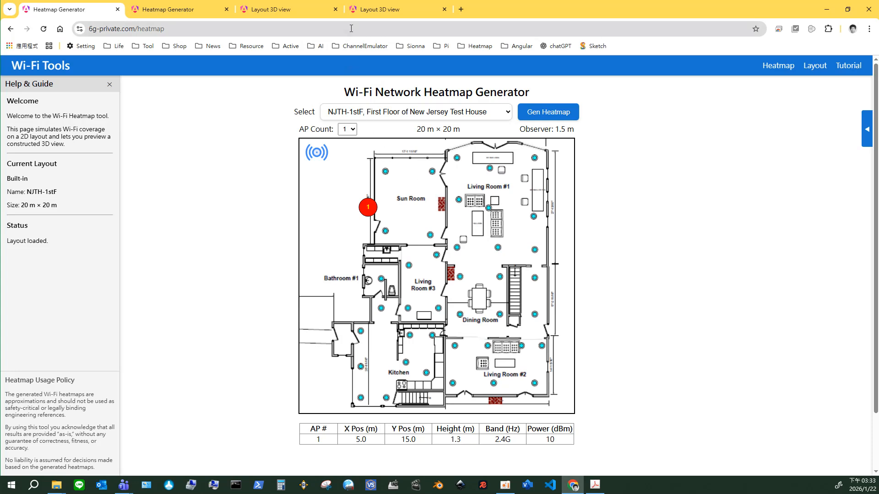
left_click(357, 12)
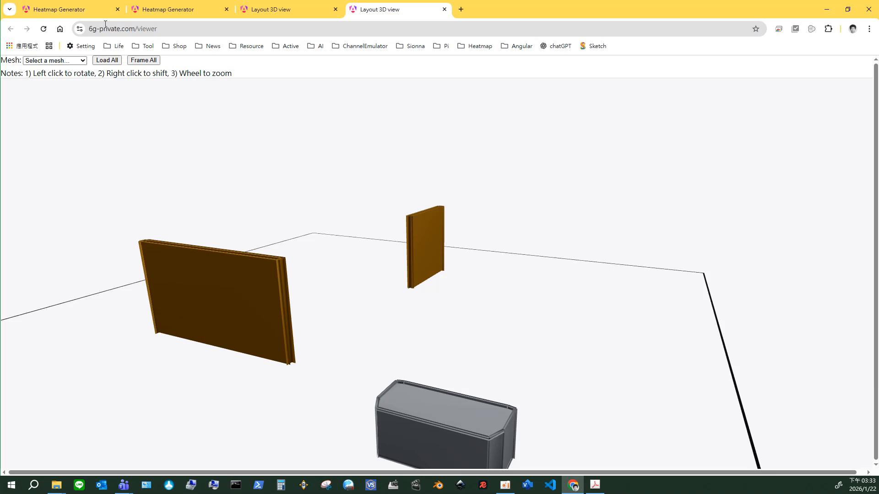
left_click(82, 11)
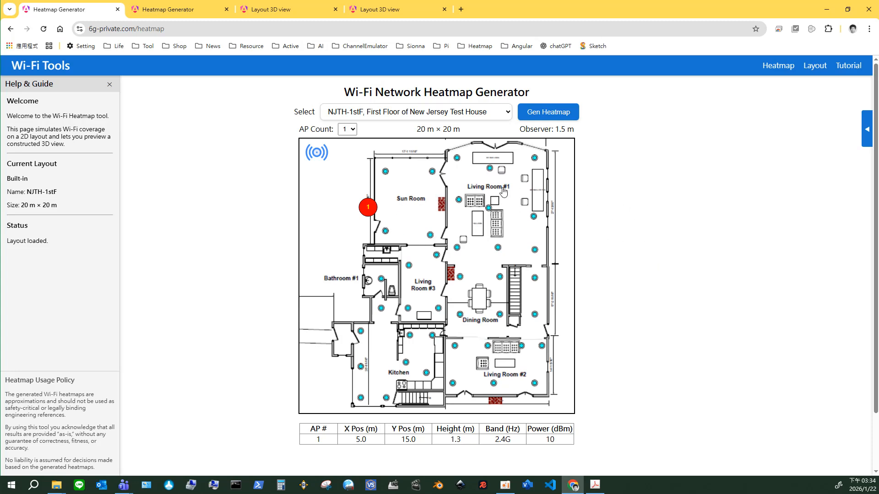
scroll(653, 285, "down", 1)
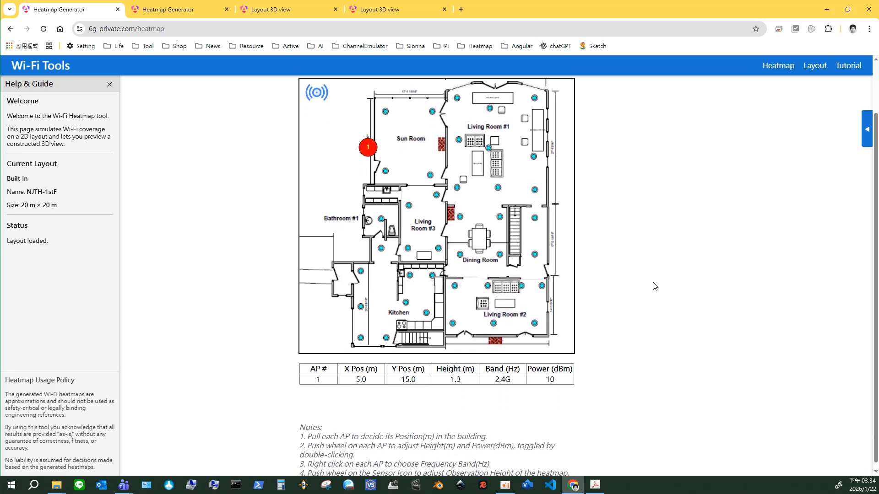
scroll(654, 286, "up", 1)
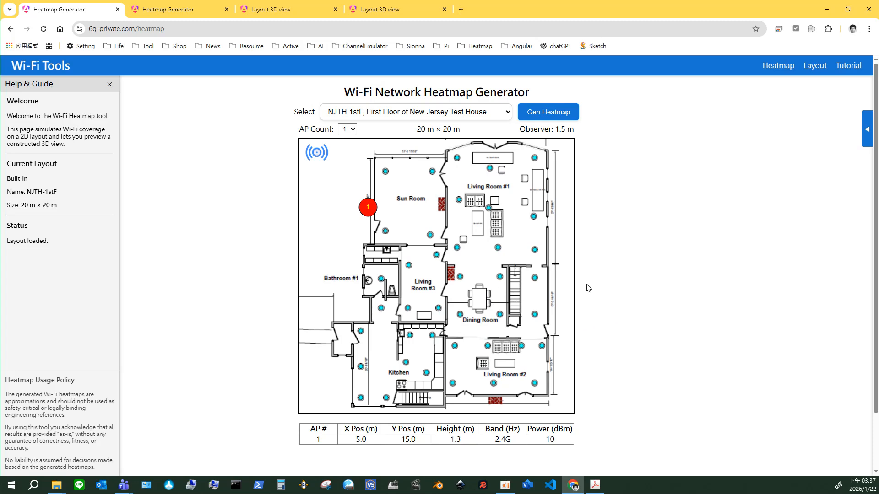
Set the AP count to 3 and move AP 3 into the Kitchen at about (9.4, 4.2) and AP 2 into Living Room #1 at about (14.7, 12.9).
left_click(347, 130)
left_click(350, 164)
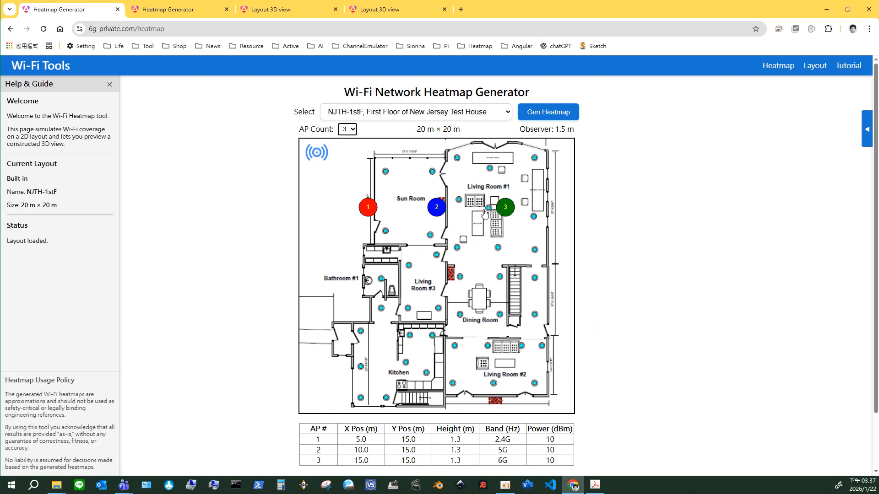
left_click_drag(505, 207, 428, 355)
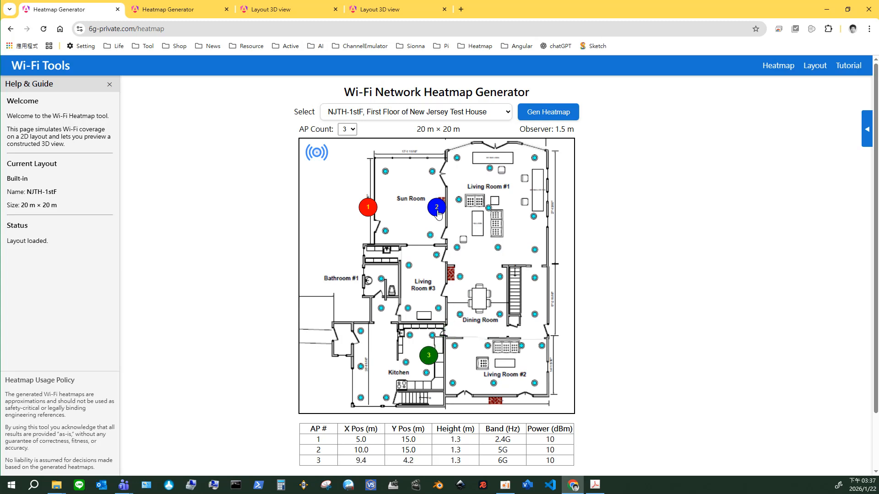
left_click_drag(436, 207, 501, 236)
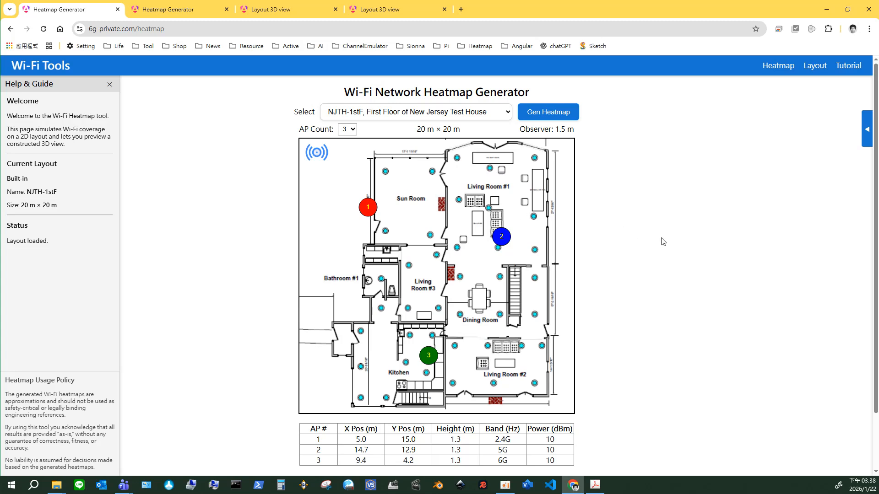
Set the AP count to 4 and move AP 3 to about (10.7, 15.2) m and AP 2 to about (16.2, 15.1) m.
left_click(351, 129)
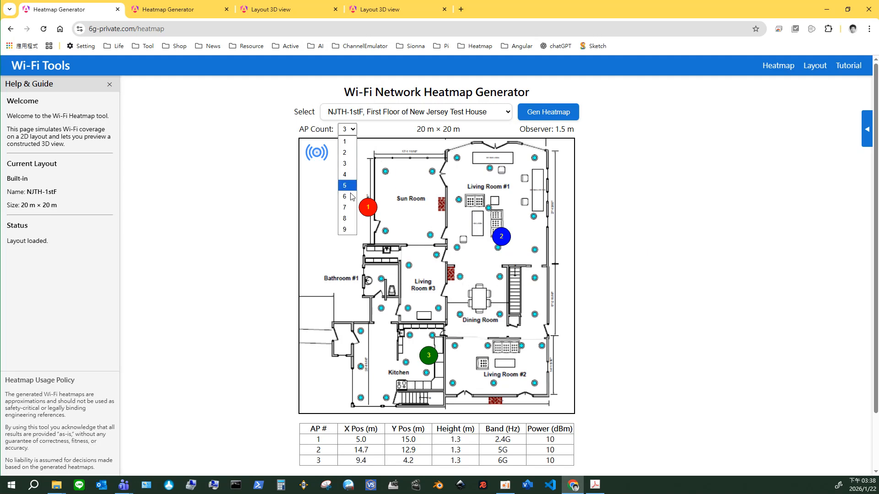
left_click(355, 229)
left_click_drag(428, 360, 432, 224)
left_click_drag(502, 237, 522, 207)
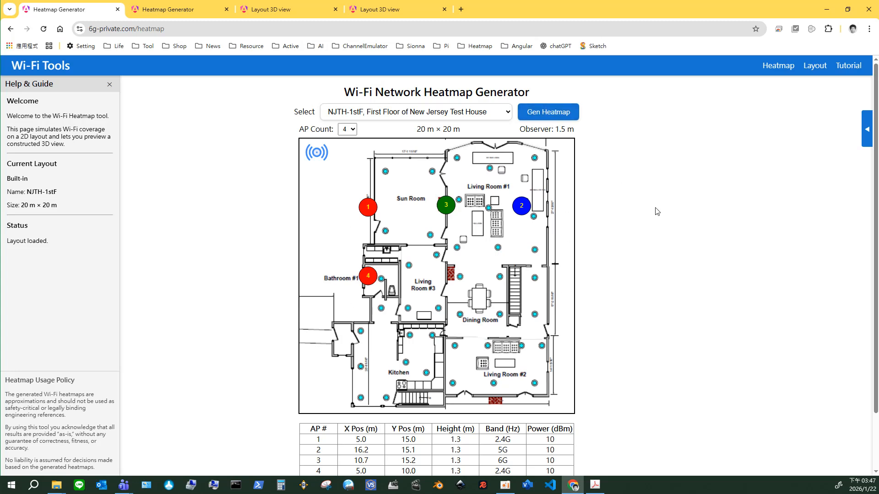
Generate the heatmap of the NJTH-1stF layout with the four access points and bring it into view.
left_click(555, 115)
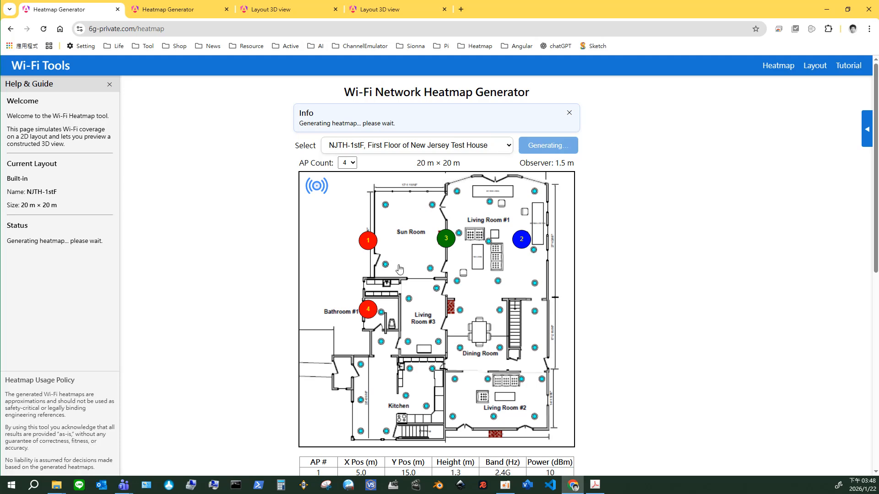
scroll(645, 303, "down", 10)
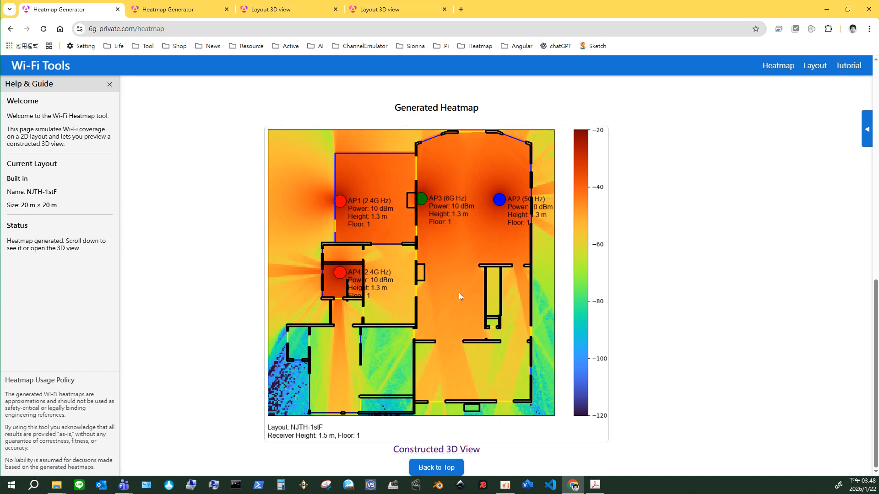
Examine the constructed 3D view belonging to the four-AP heatmap, and return to the heatmap generator page.
left_click(437, 450)
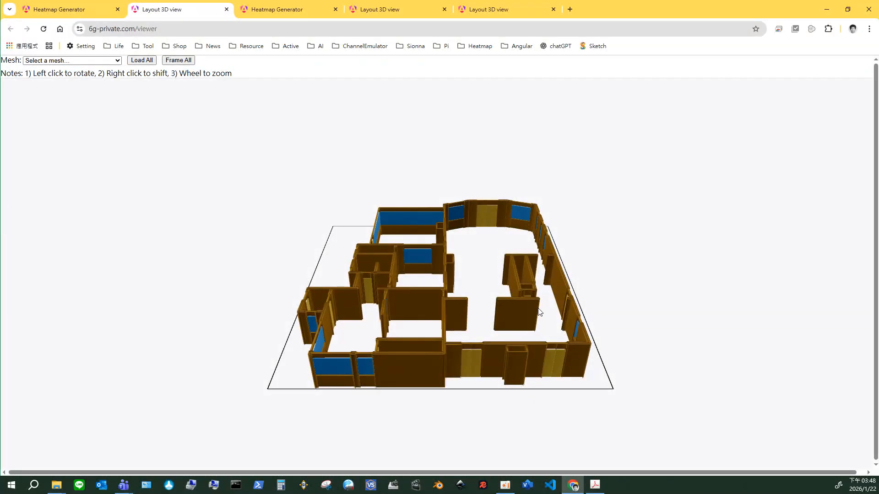
mouse_move(526, 317)
left_mouse_down()
mouse_move(444, 319)
mouse_move(366, 297)
mouse_move(443, 304)
mouse_move(592, 296)
mouse_move(539, 319)
mouse_move(521, 303)
mouse_move(540, 311)
left_mouse_up()
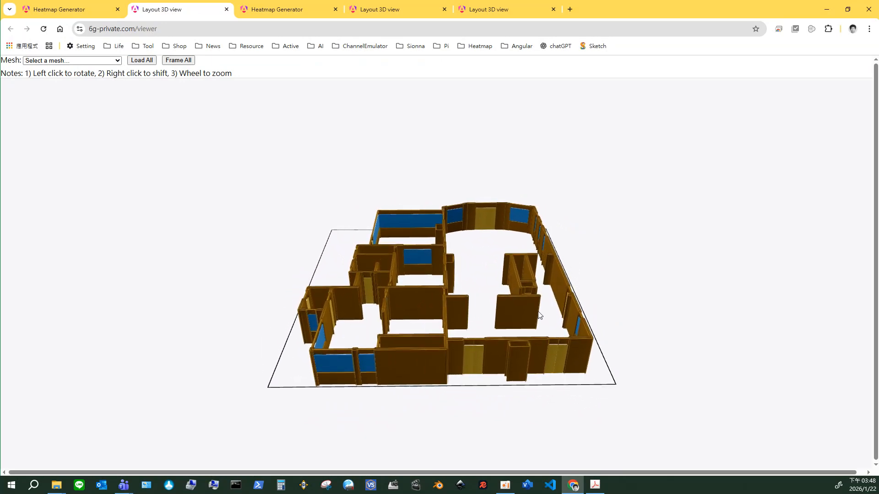
left_click(62, 10)
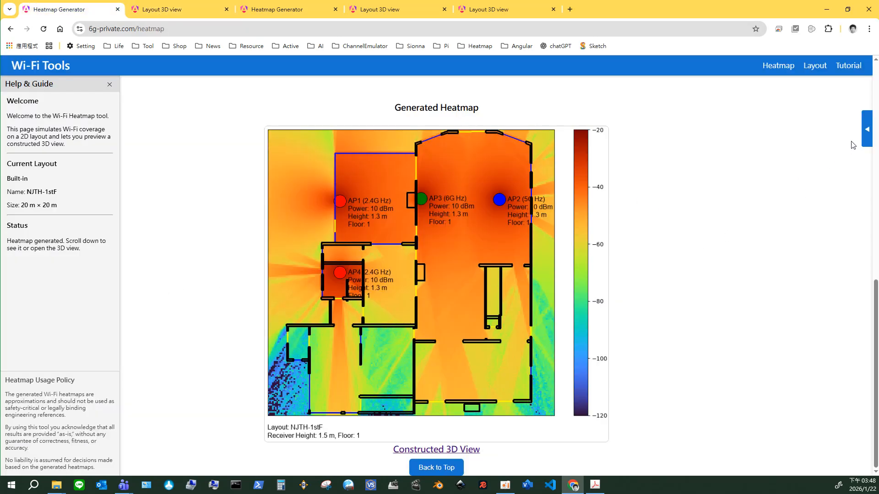
Show the PrivateOffice templates of the Office category in the layout templates, with the AP layout canvas back in view.
left_click(864, 133)
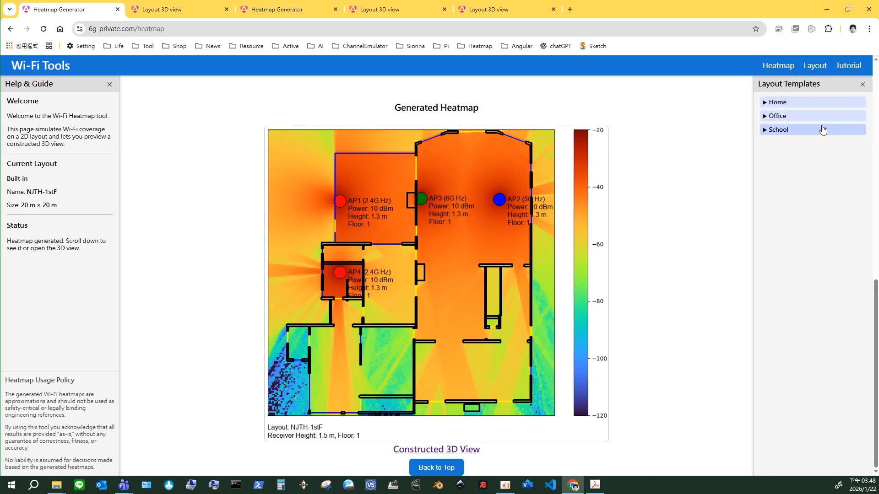
left_click(781, 117)
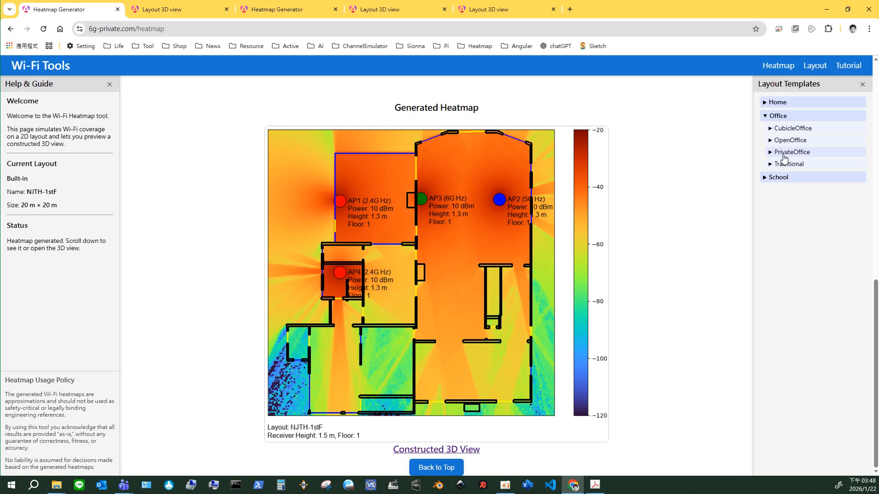
left_click(785, 153)
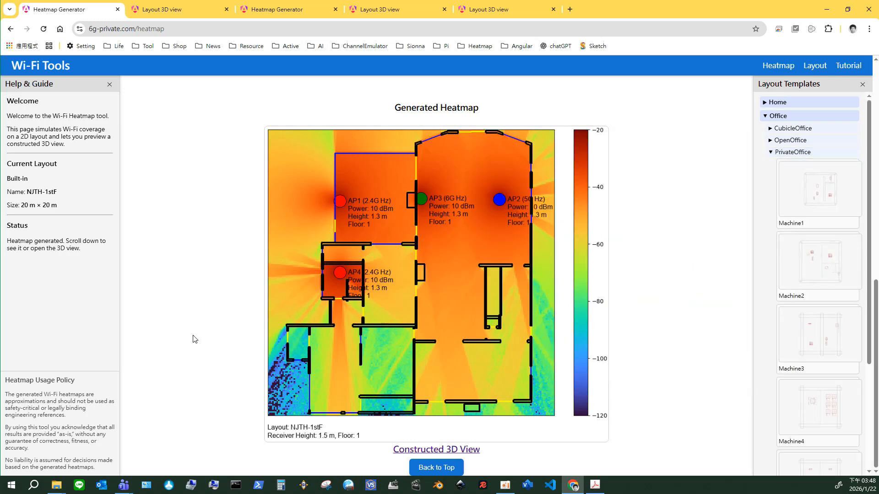
scroll(653, 329, "up", 2)
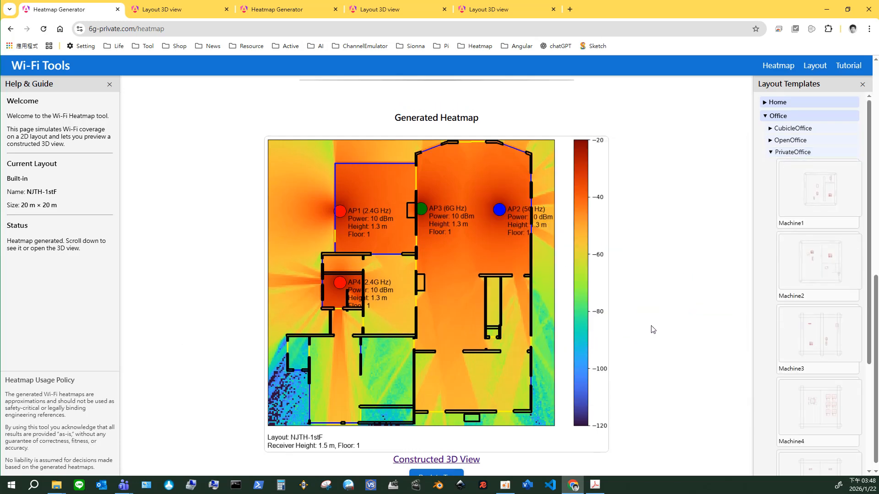
scroll(653, 328, "up", 8)
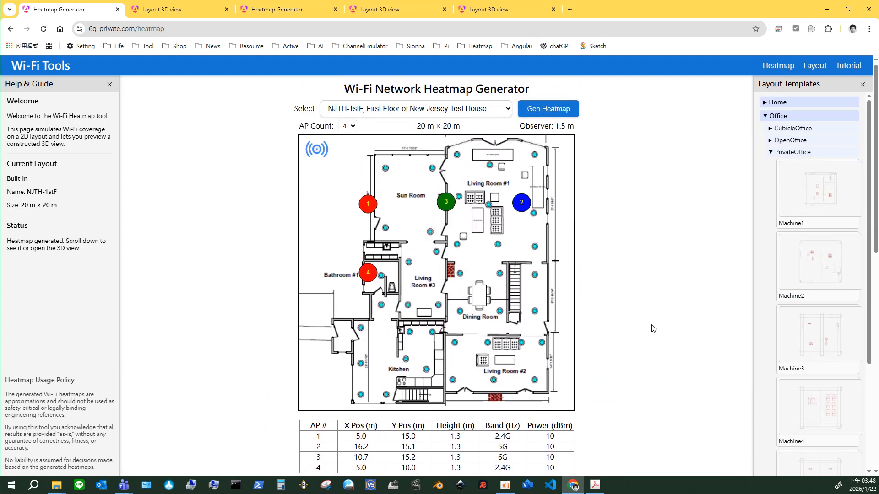